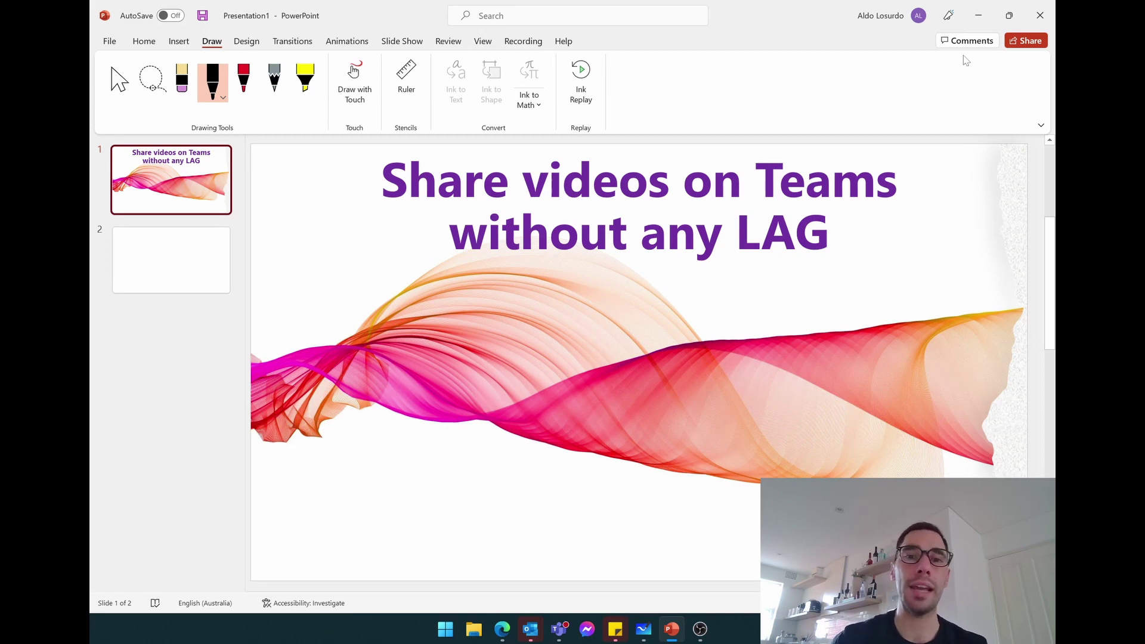
# Go to the blank second slide of the presentation.
pyautogui.click(144, 250)
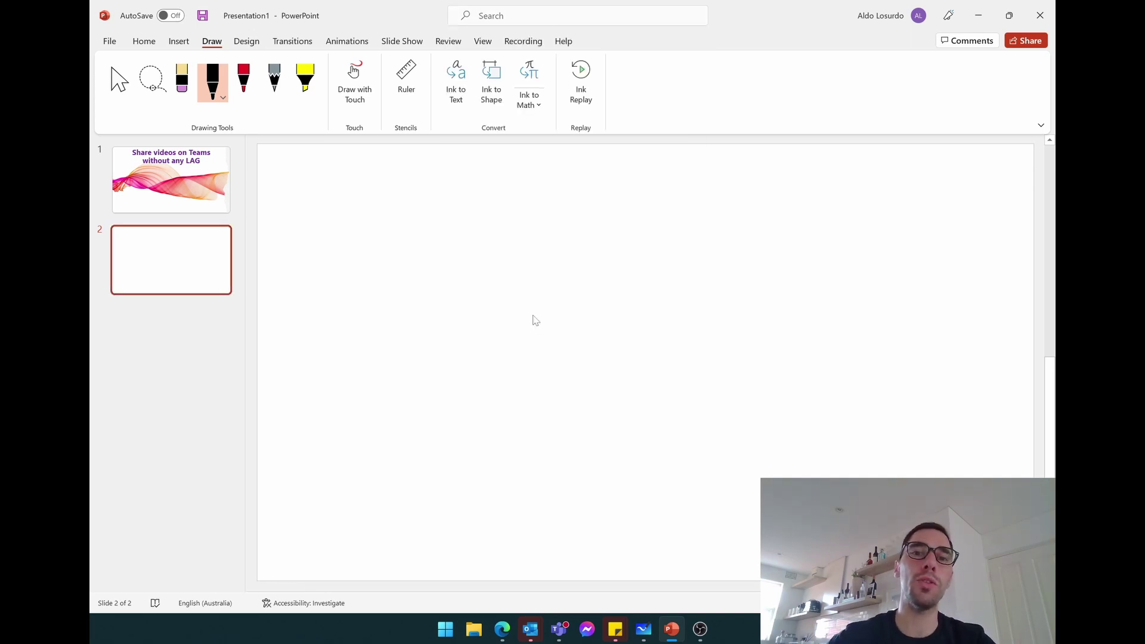
pyautogui.click(530, 16)
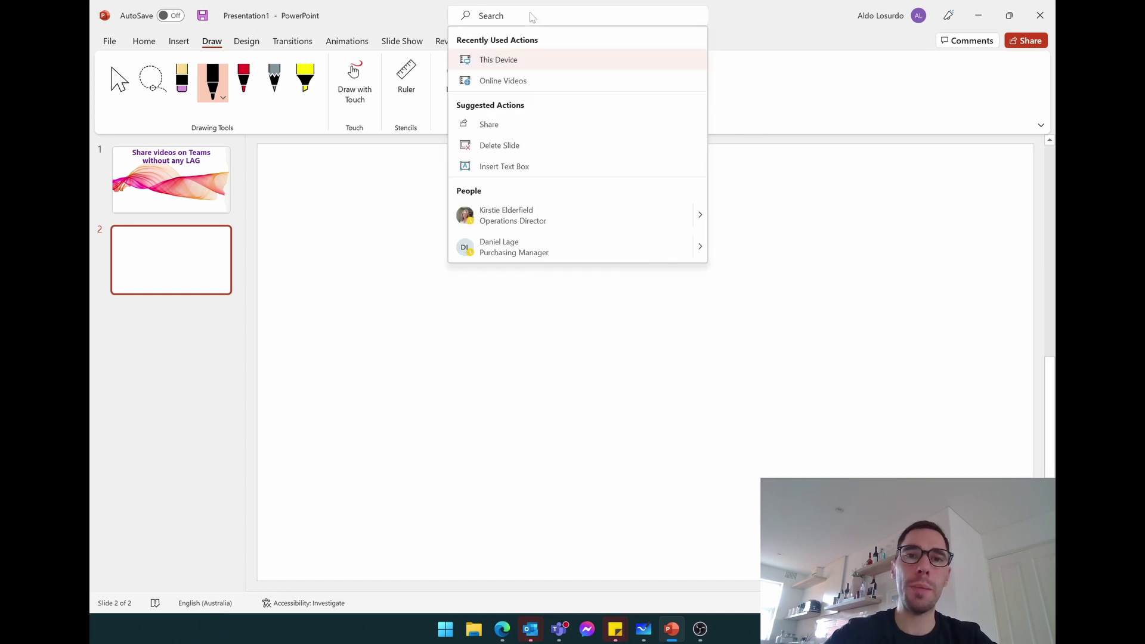
pyautogui.write('insert video')
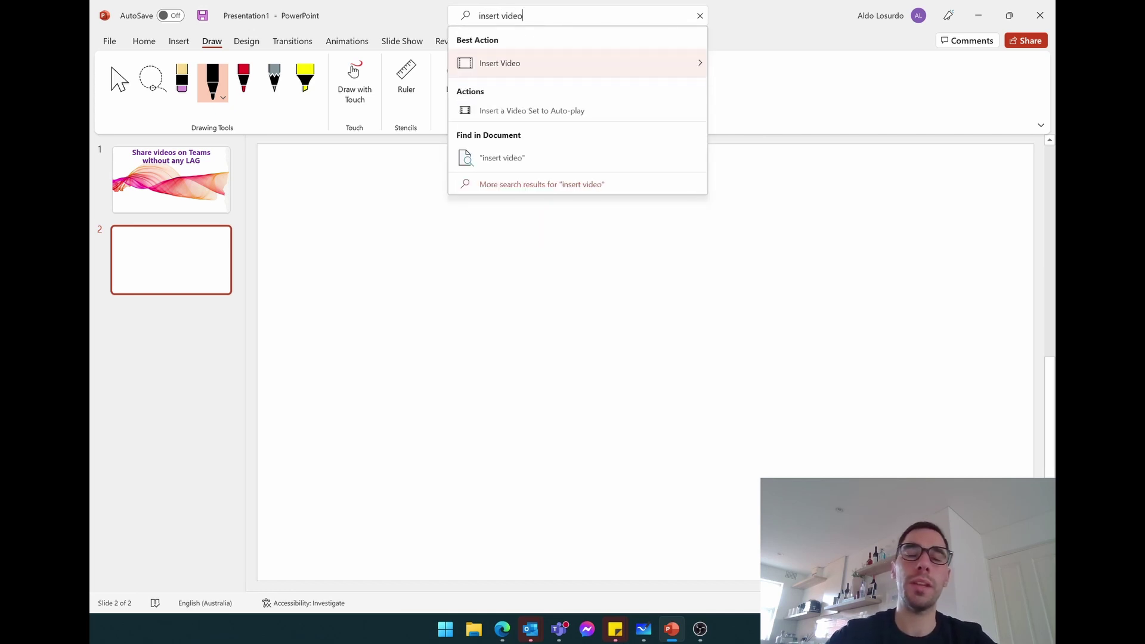
pyautogui.moveTo(572, 74)
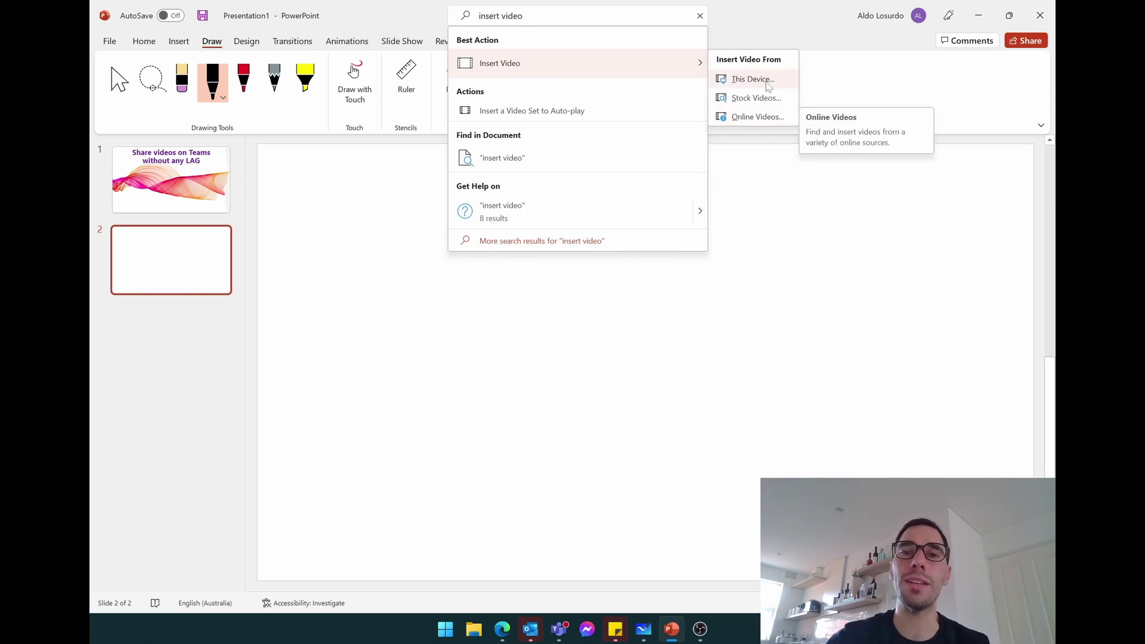
pyautogui.click(751, 79)
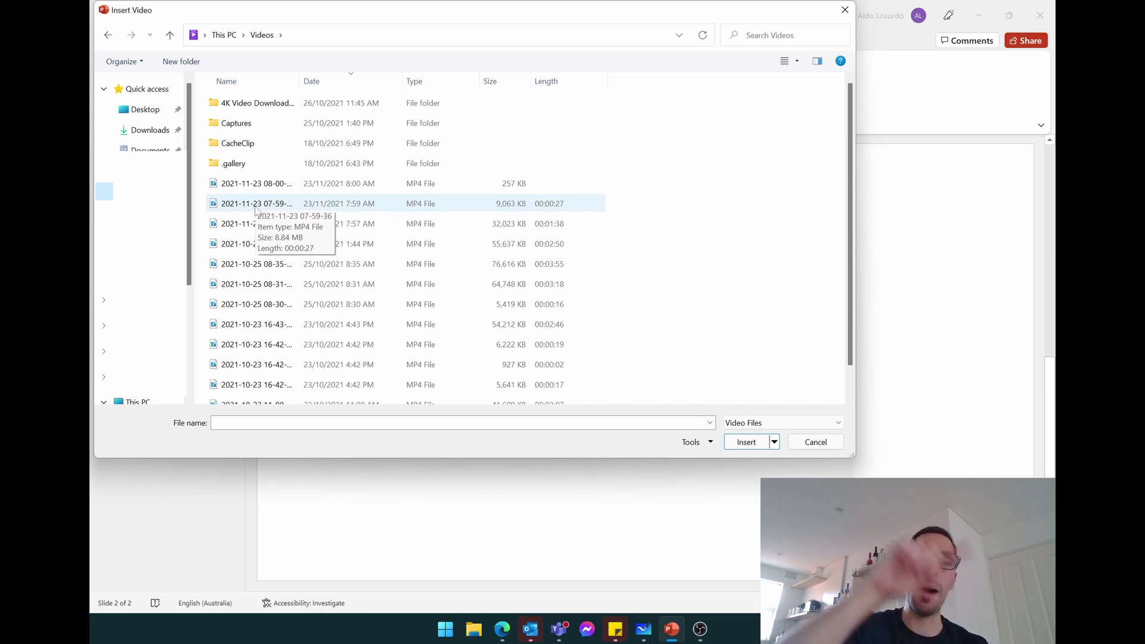
pyautogui.click(845, 10)
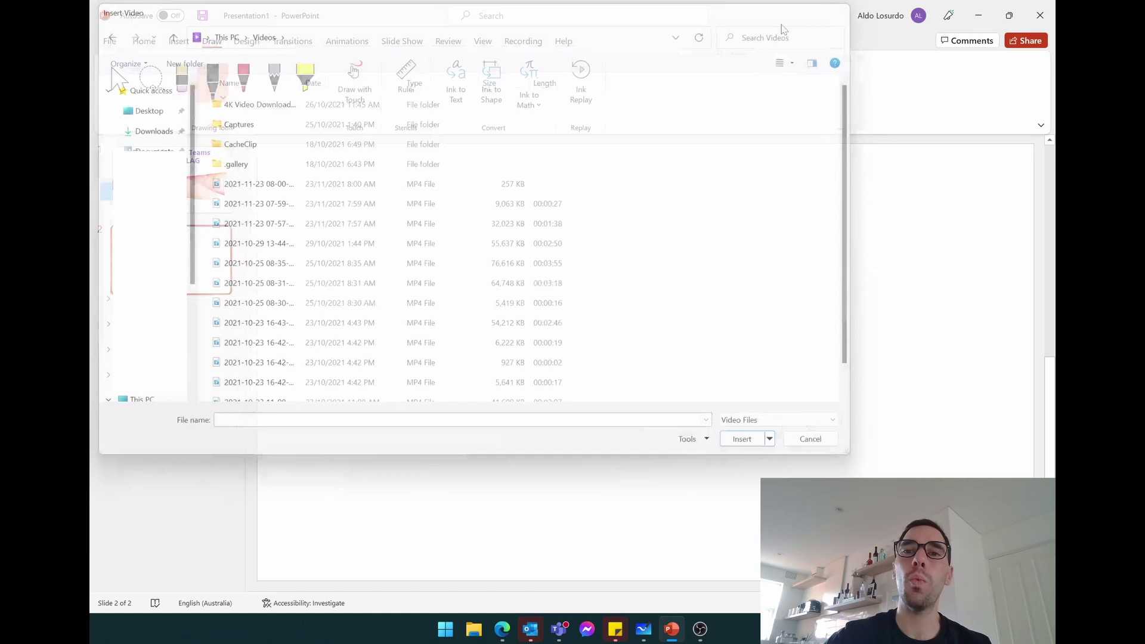
# Search the commands for inserting a video and choose to insert an online video on the blank slide.
pyautogui.click(549, 18)
pyautogui.write('inse')
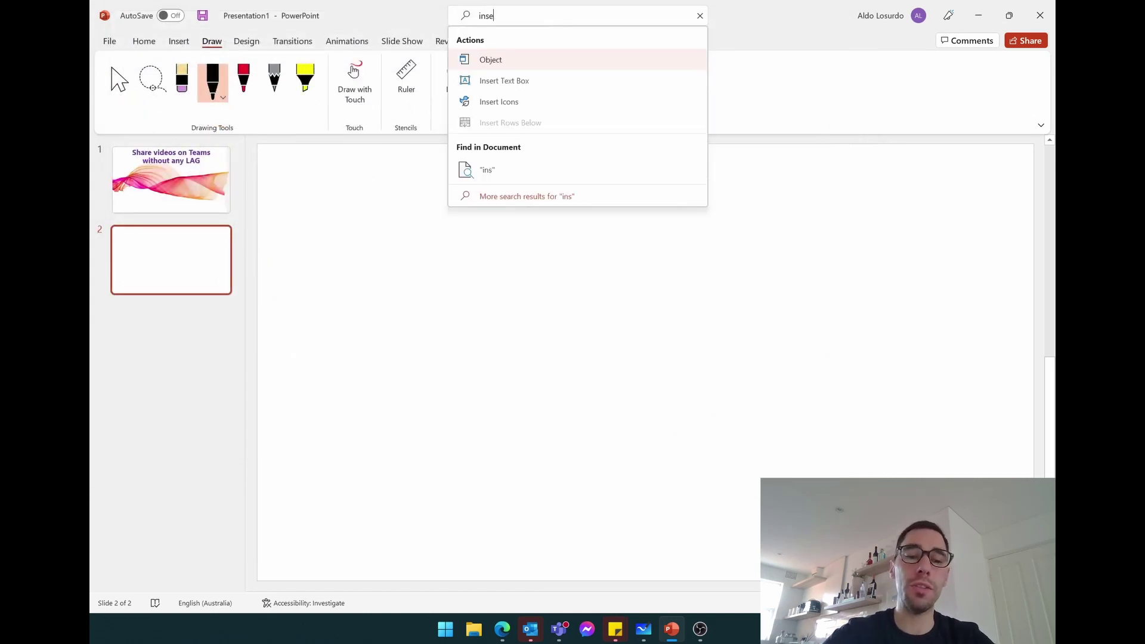
pyautogui.write('rt vid')
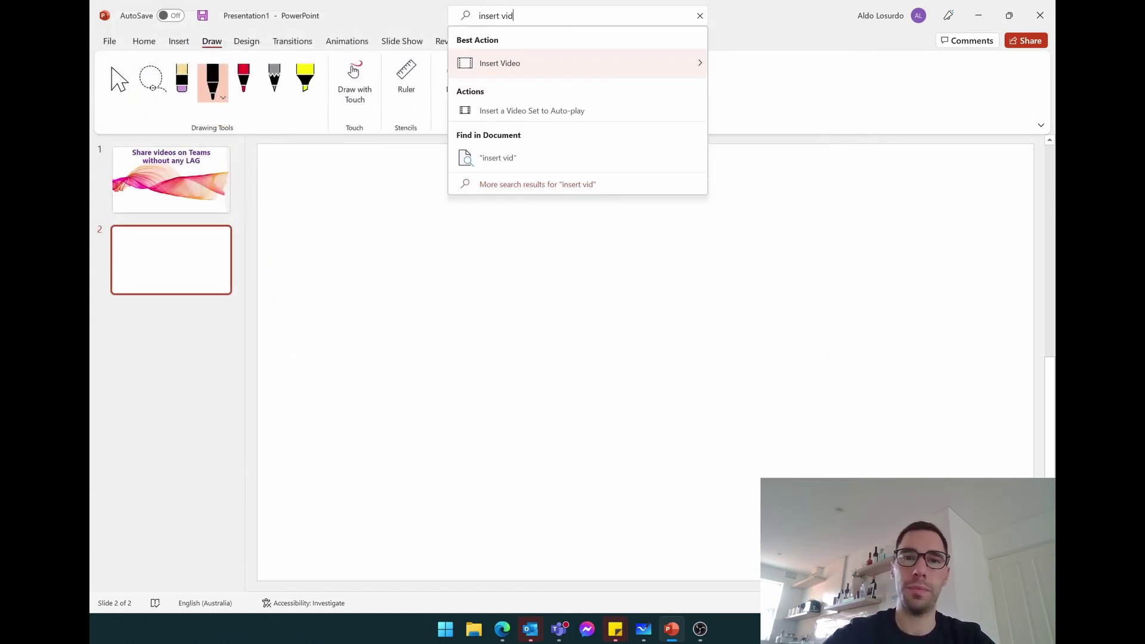
pyautogui.write('e')
pyautogui.moveTo(620, 64)
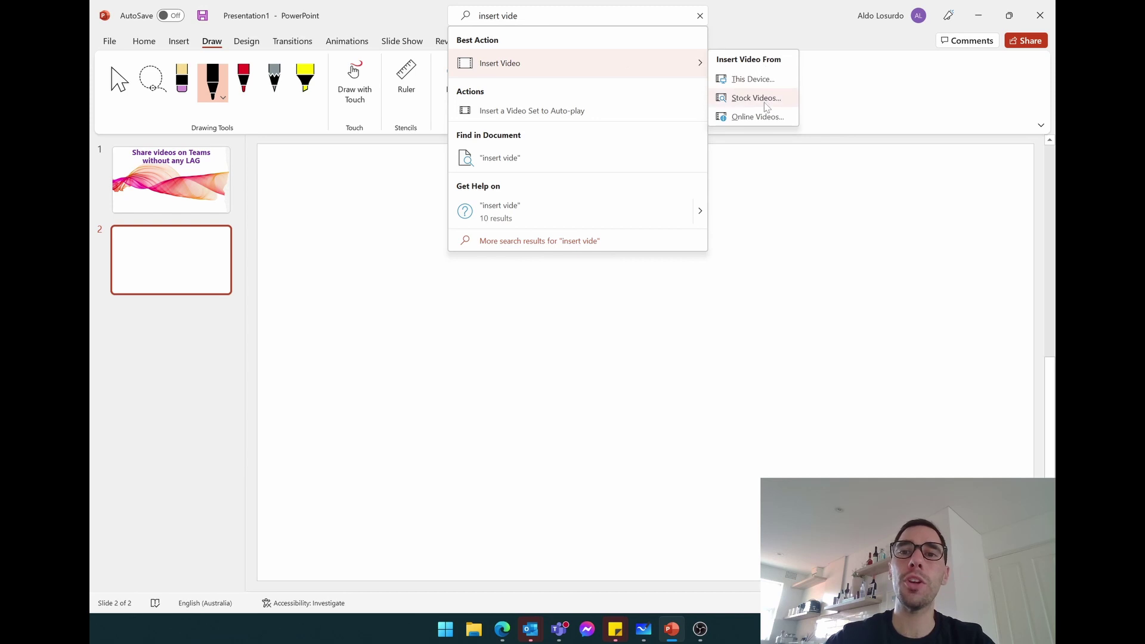
pyautogui.click(772, 116)
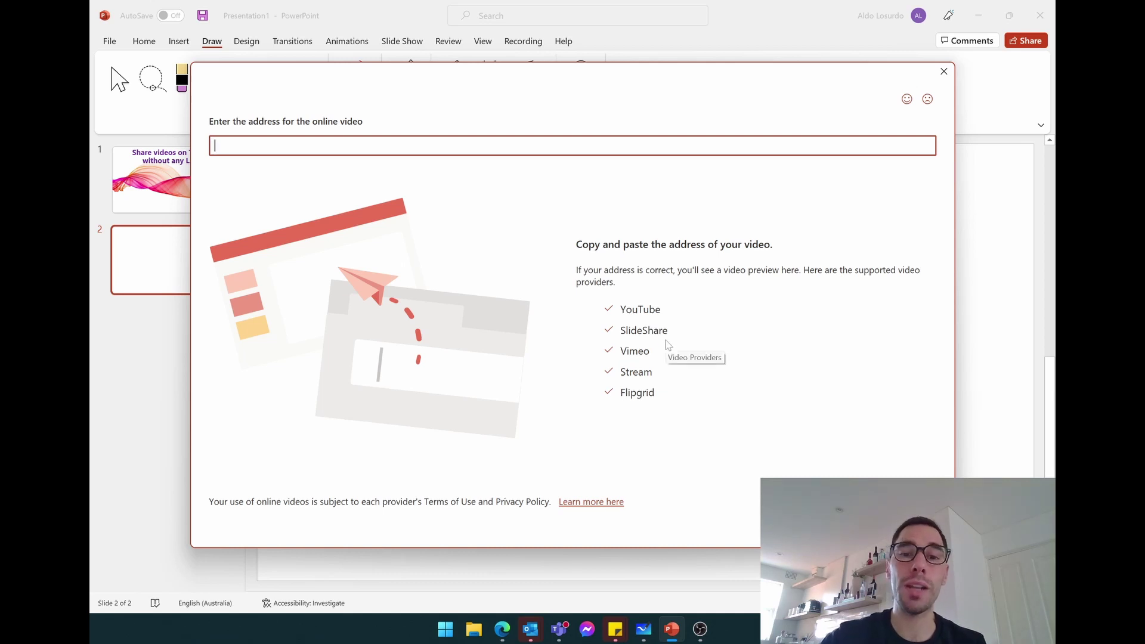
# Switch to Edge, open the YouTube video "Spider-Man NWH extended trailer(Tv Spots)", pause it and copy its web address.
pyautogui.click(503, 630)
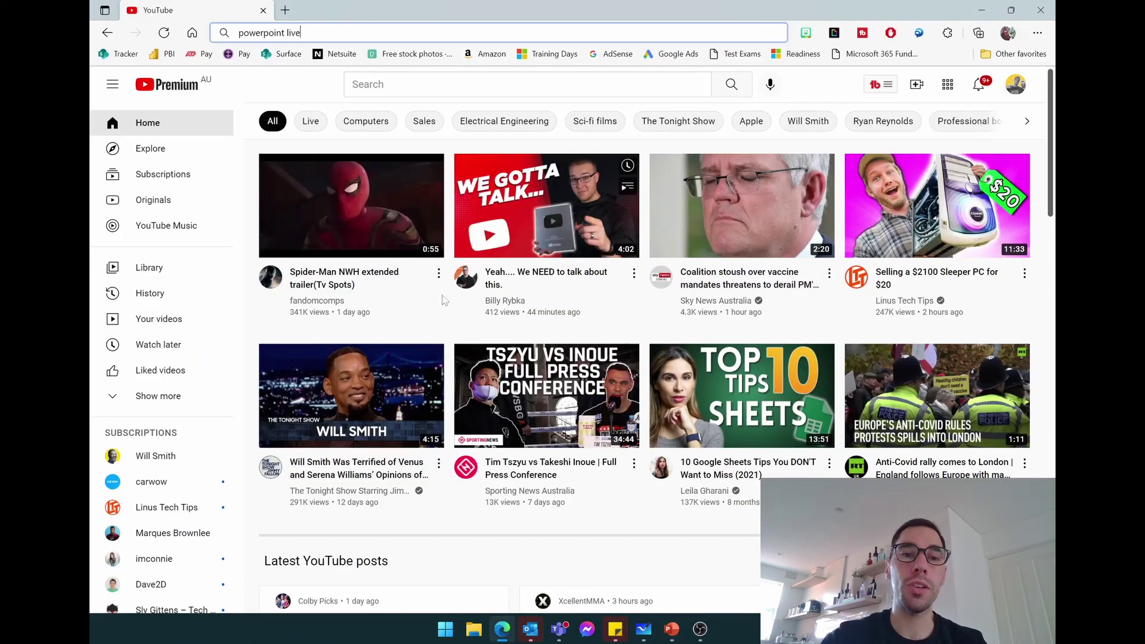
pyautogui.click(371, 224)
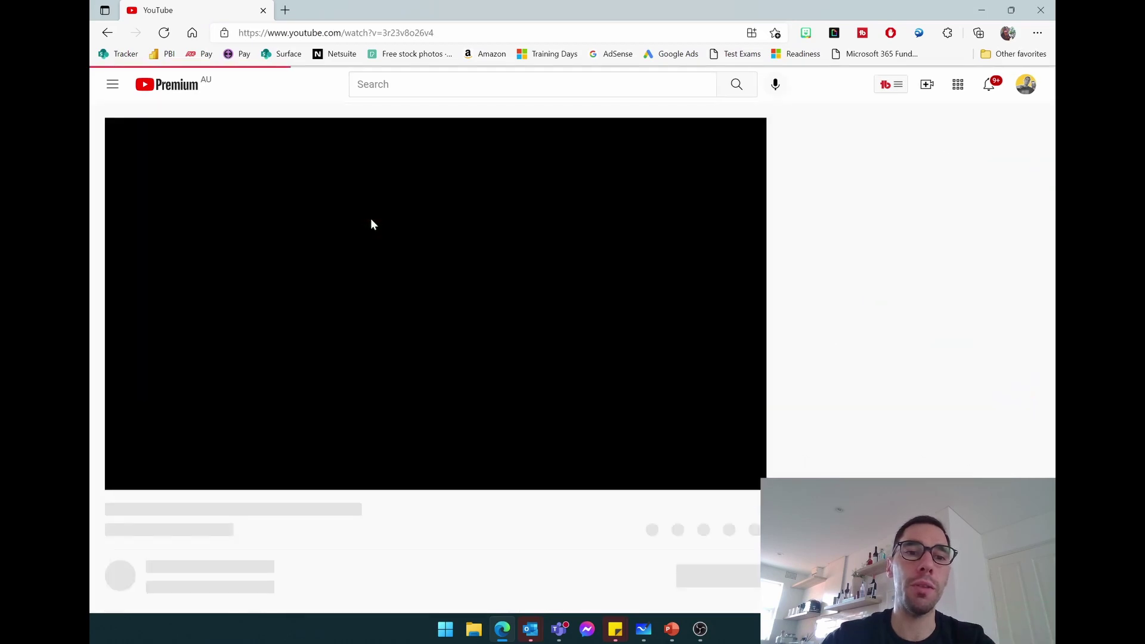
pyautogui.click(495, 286)
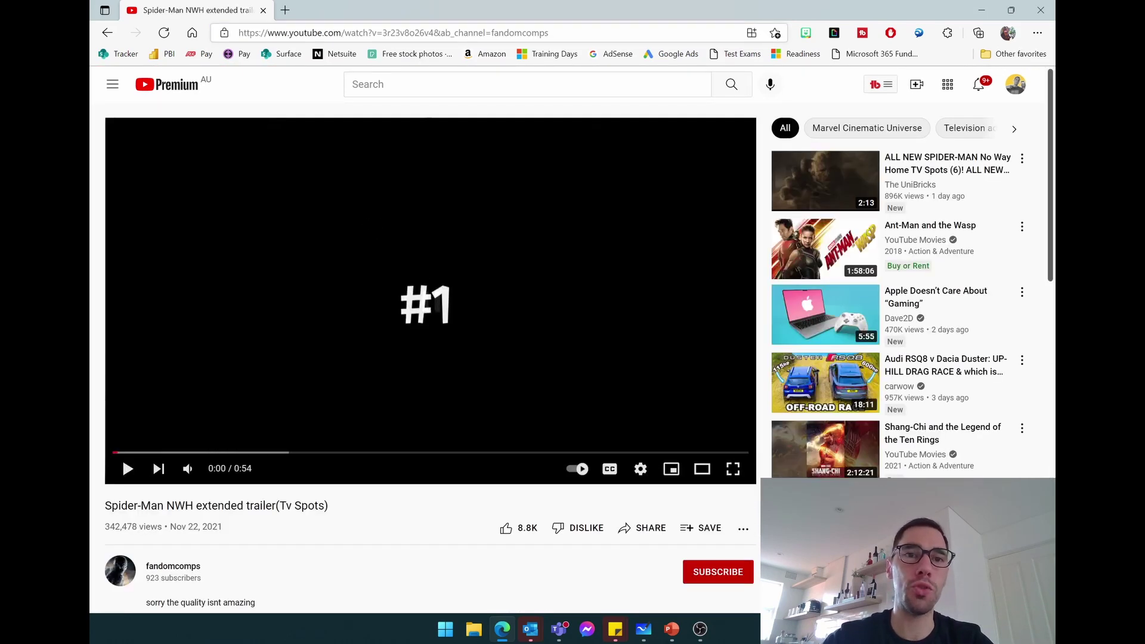
pyautogui.click(399, 34)
pyautogui.hotkey('ctrl', 'c')
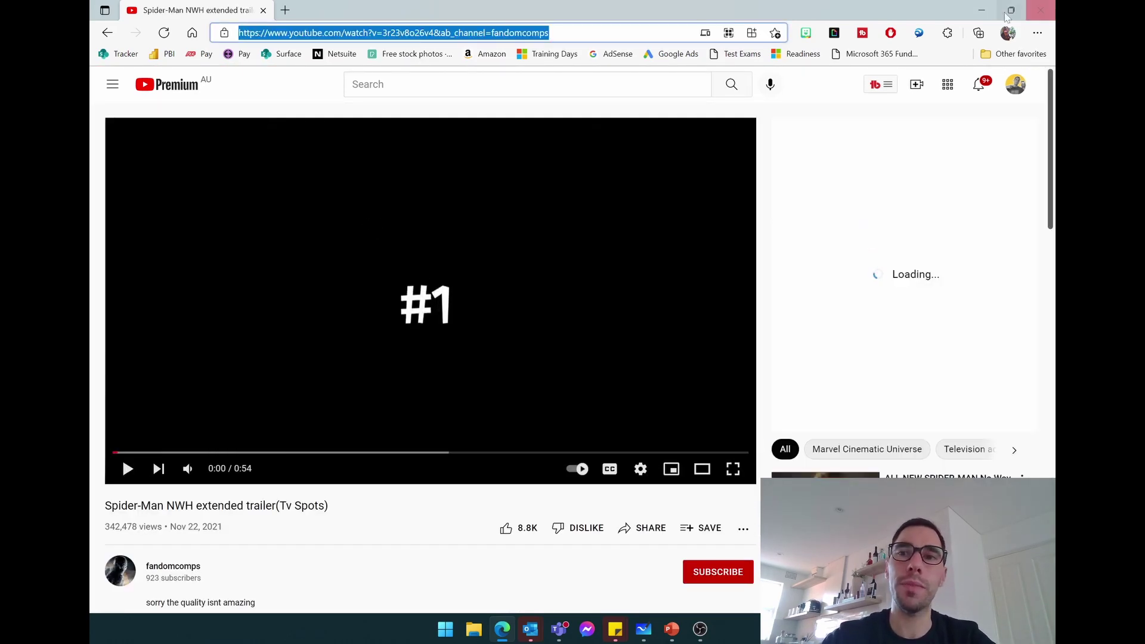
# Switch back to PowerPoint and insert the online video from the copied YouTube address.
pyautogui.hotkey('alt', 'Tab')
pyautogui.hotkey('ctrl', 'v')
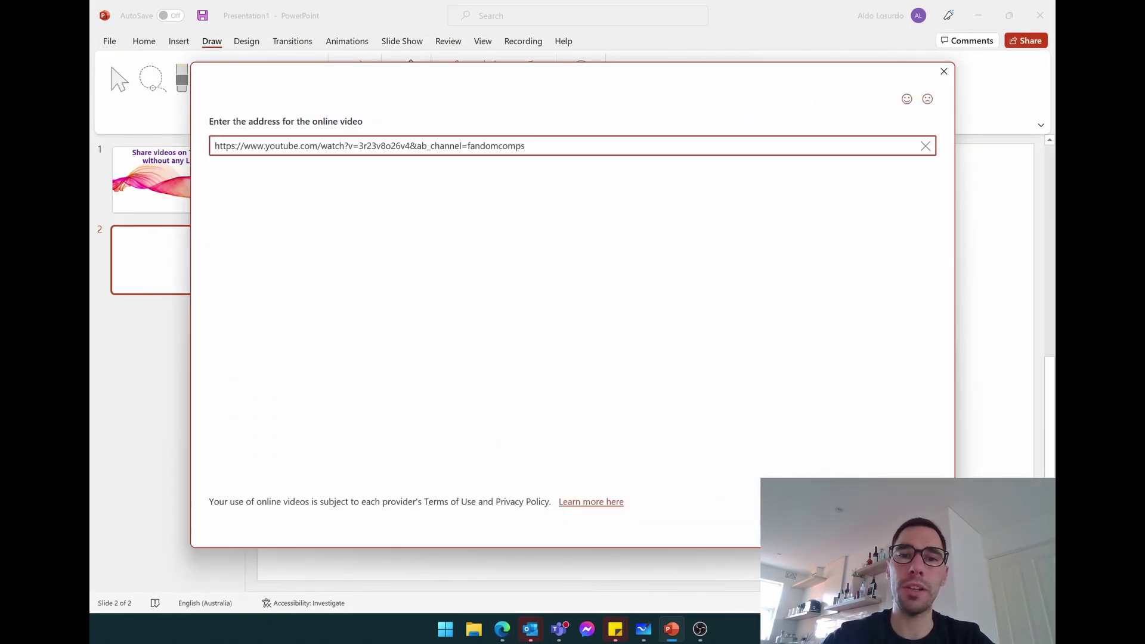
pyautogui.press('Return')
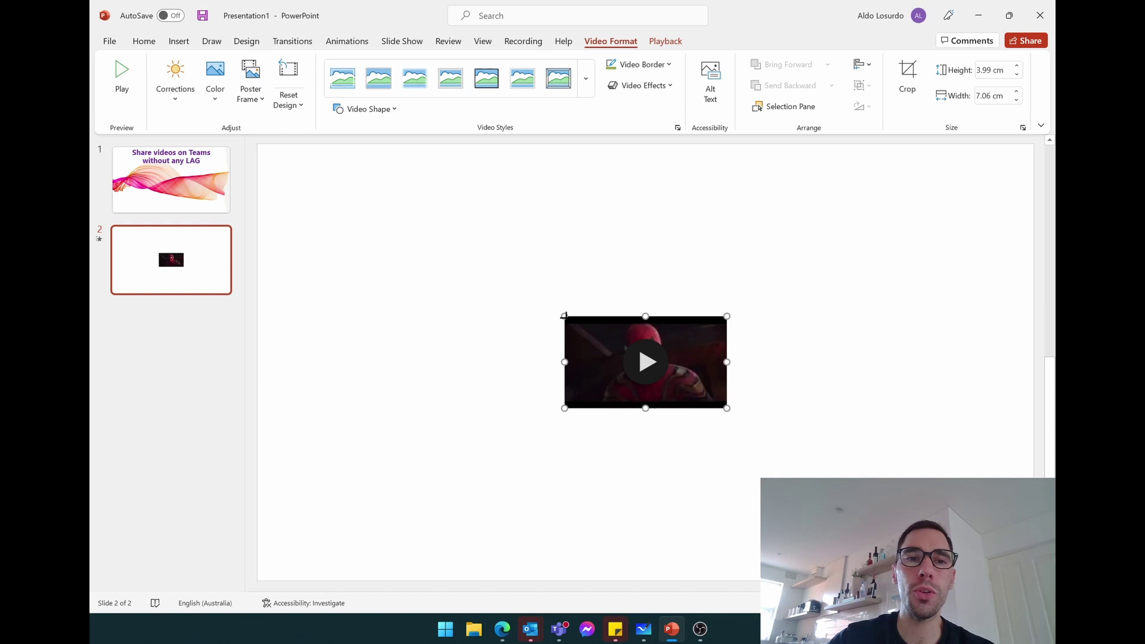
# Enlarge the inserted video to about 33.87 by 19.14 cm so it fills the slide, and test its playback.
pyautogui.moveTo(564, 315); pyautogui.dragTo(257, 144)
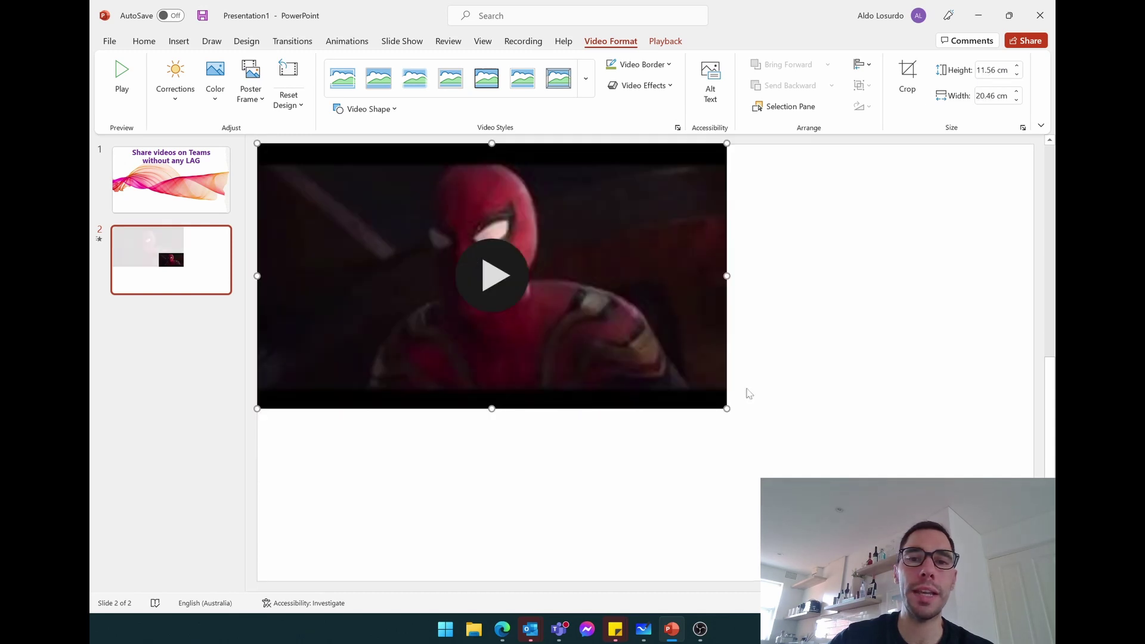
pyautogui.moveTo(725, 407); pyautogui.dragTo(1033, 581)
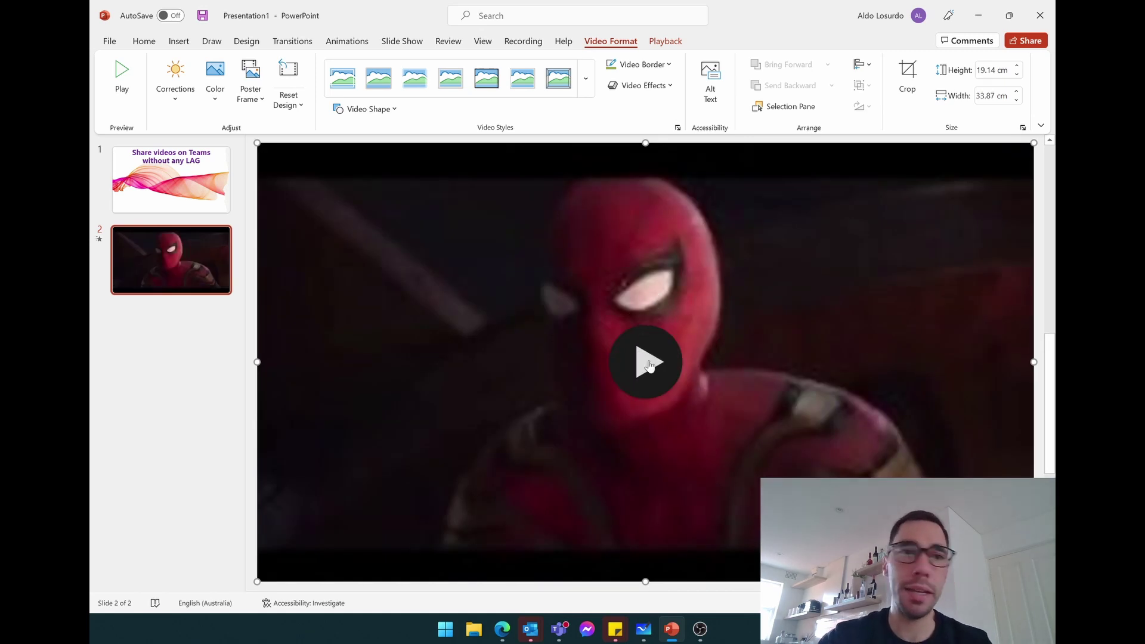
pyautogui.click(649, 365)
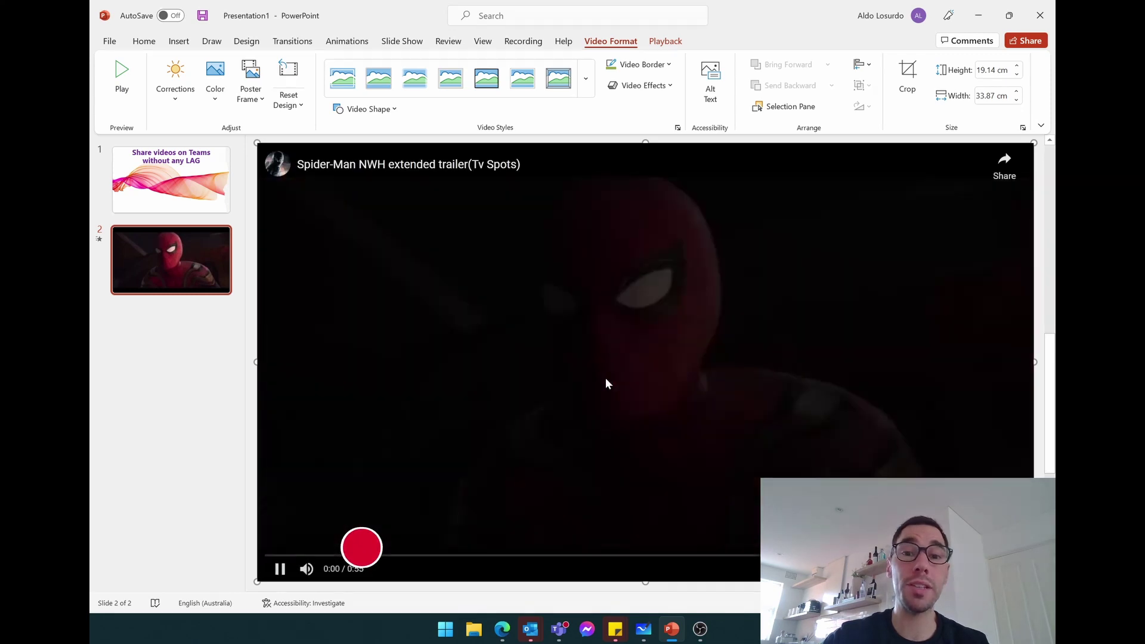
pyautogui.click(279, 568)
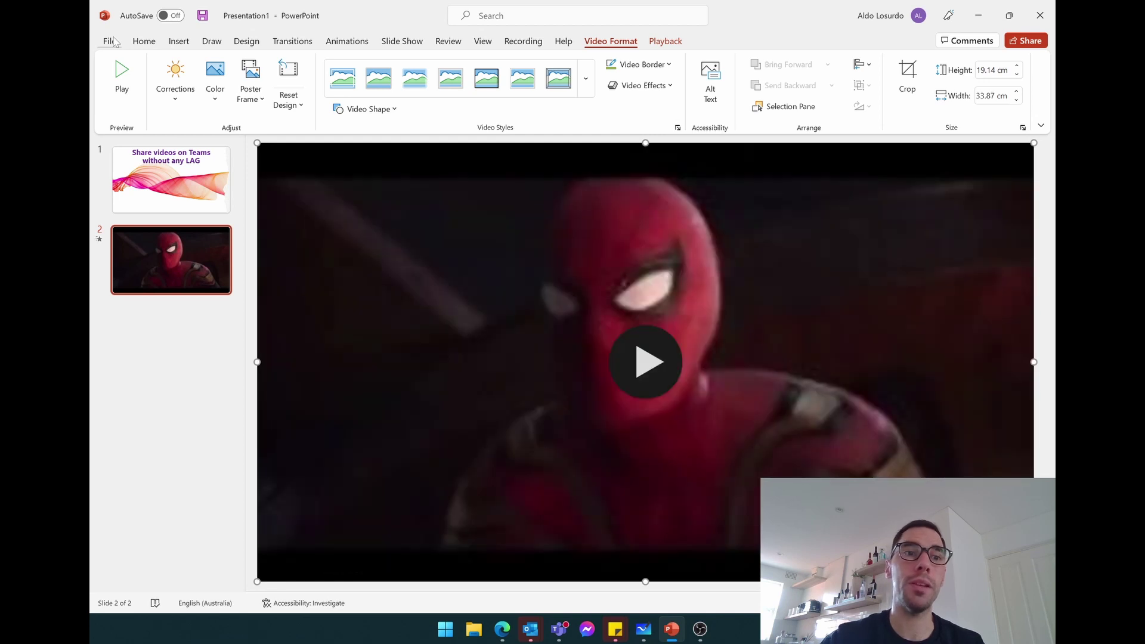
# Save the presentation to OneDrive under the name "Spiderman video".
pyautogui.click(113, 43)
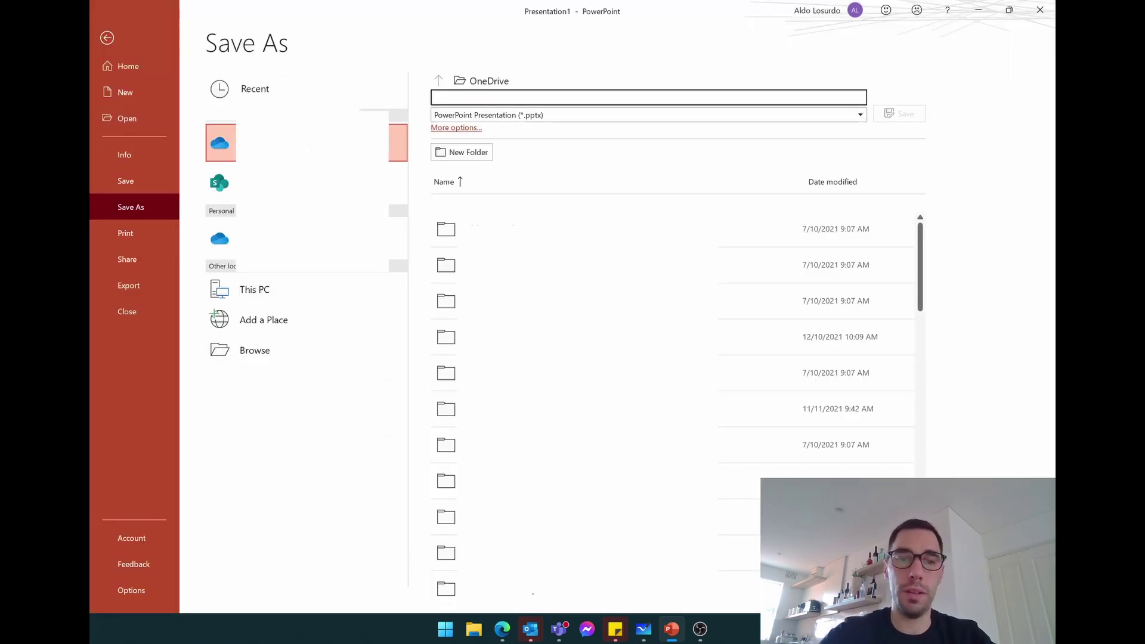
pyautogui.write('Sale')
pyautogui.press('BackSpace')
pyautogui.press('BackSpace')
pyautogui.press('BackSpace')
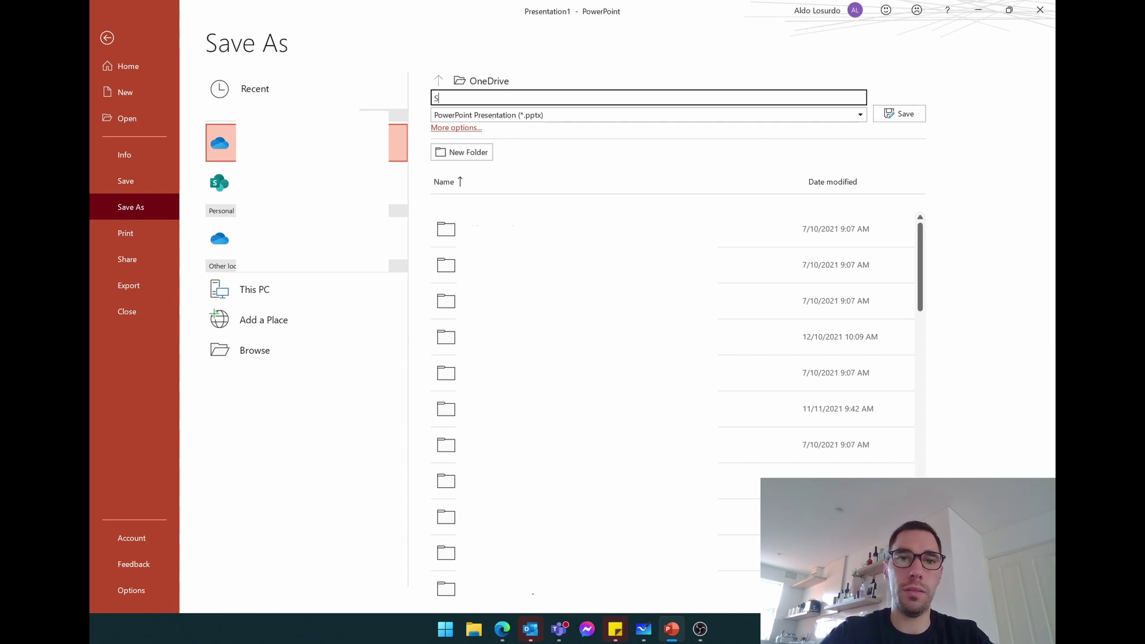
pyautogui.write('per')
pyautogui.press('BackSpace')
pyautogui.press('BackSpace')
pyautogui.write('i')
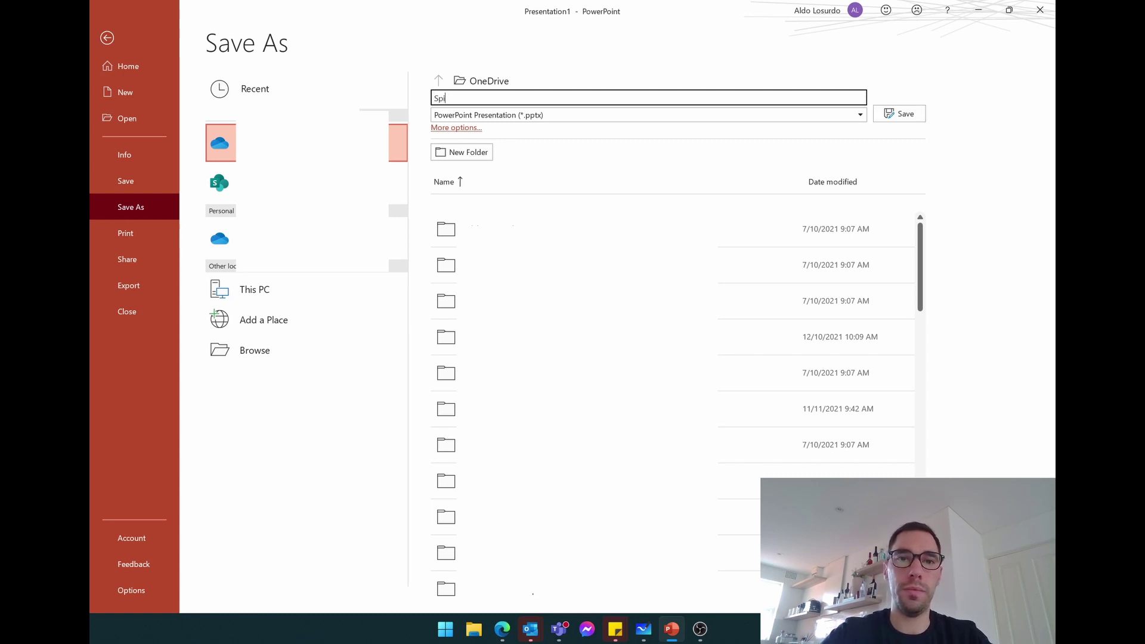
pyautogui.write('derman video')
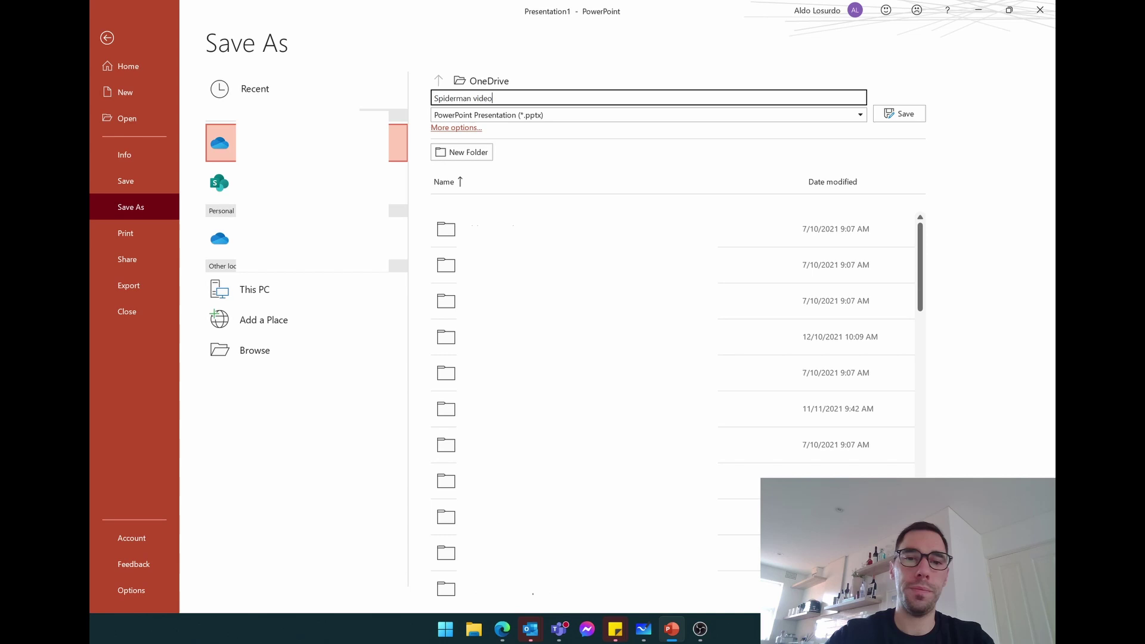
pyautogui.click(901, 113)
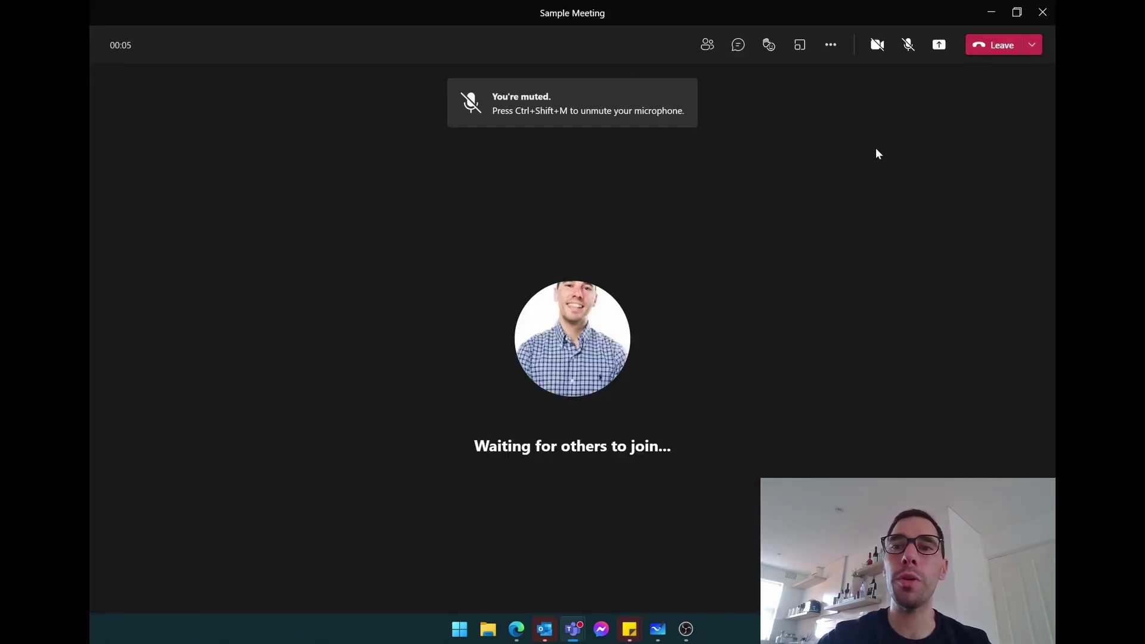
# Open the content sharing options in the Teams "Sample Meeting".
pyautogui.click(938, 46)
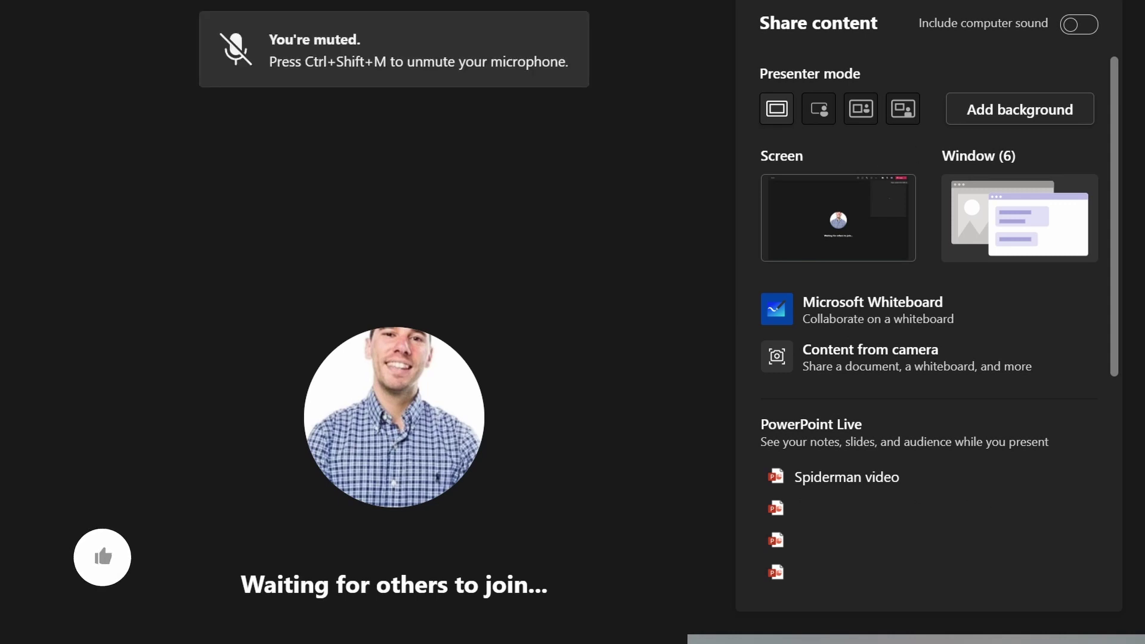
pyautogui.moveTo(767, 156); pyautogui.dragTo(806, 155)
pyautogui.moveTo(941, 157); pyautogui.dragTo(1000, 157)
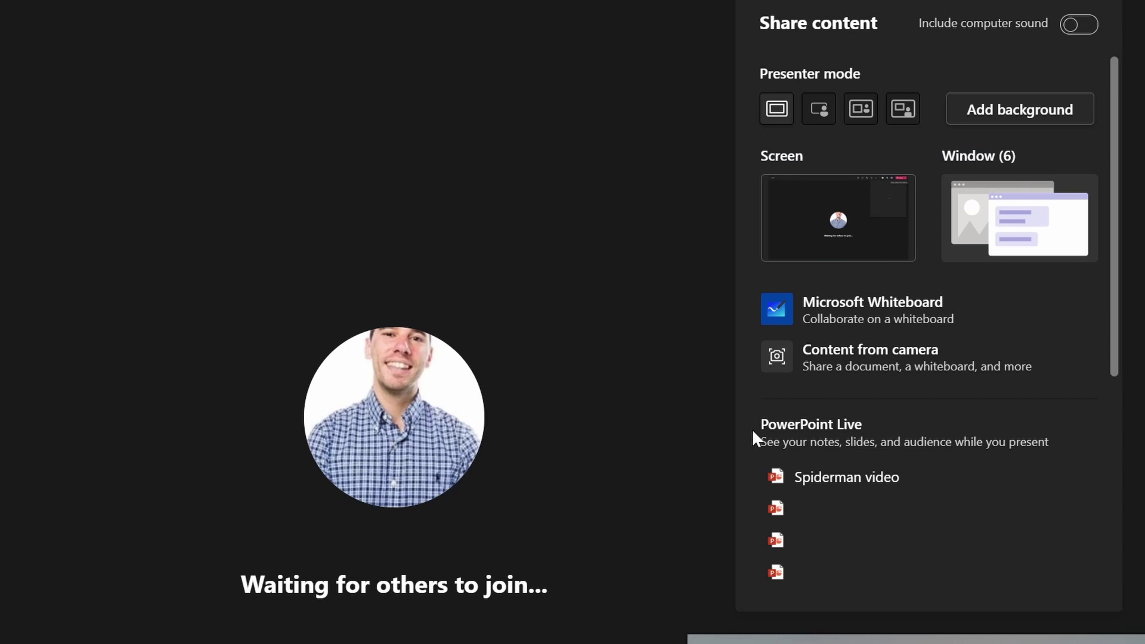
pyautogui.moveTo(761, 424); pyautogui.dragTo(837, 425)
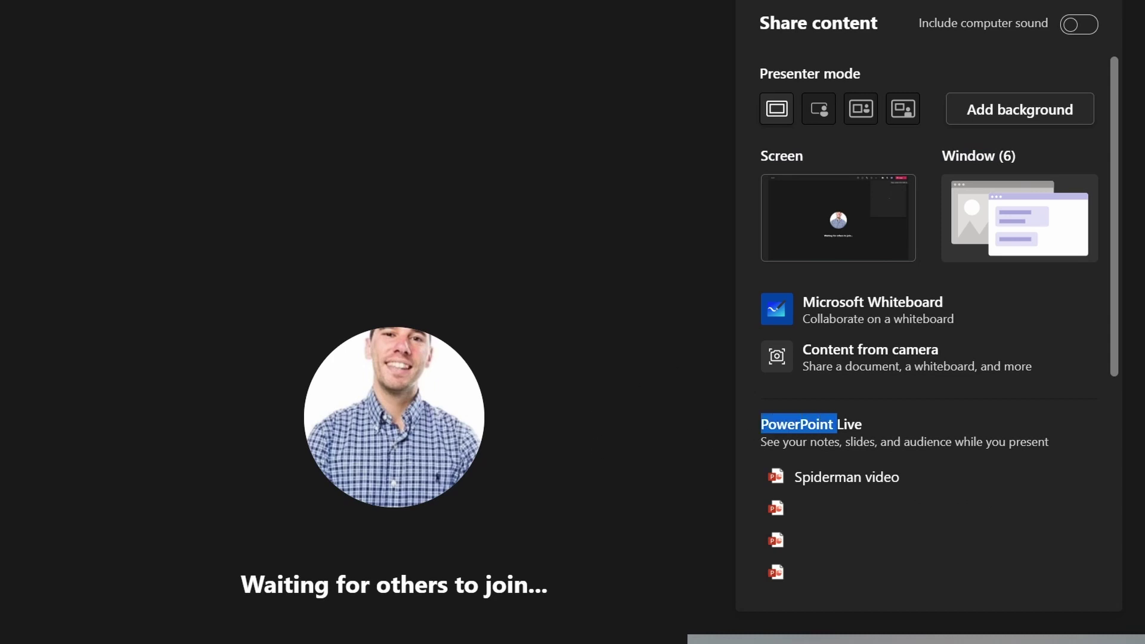
pyautogui.click(864, 422)
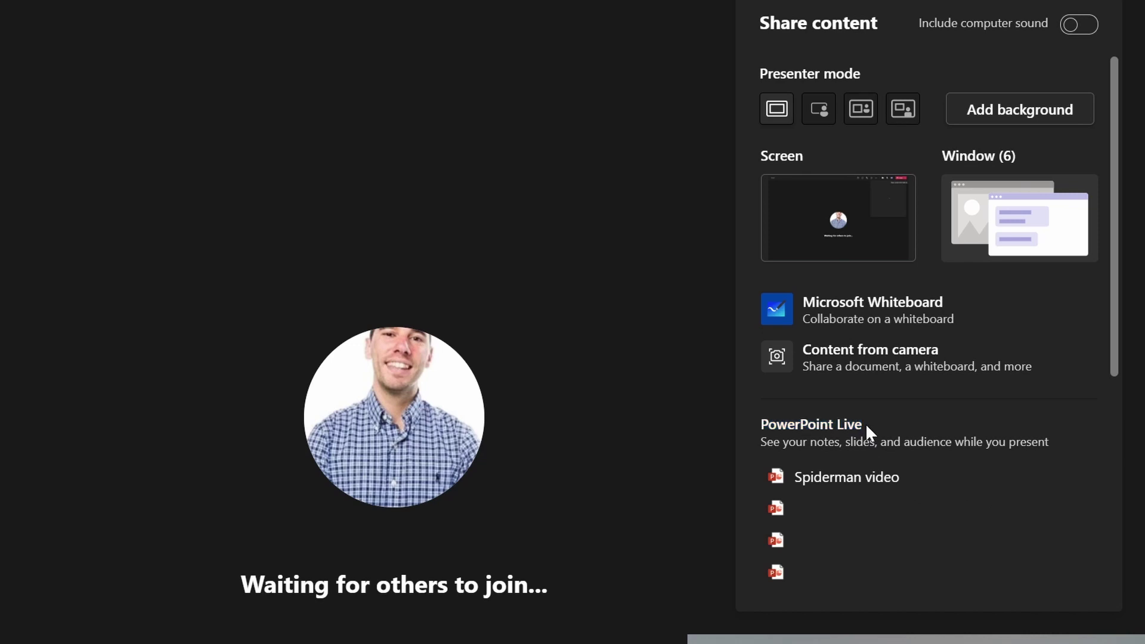
# Present the "Spiderman video" file through PowerPoint Live, and play and pause the trailer on its second slide.
pyautogui.click(864, 482)
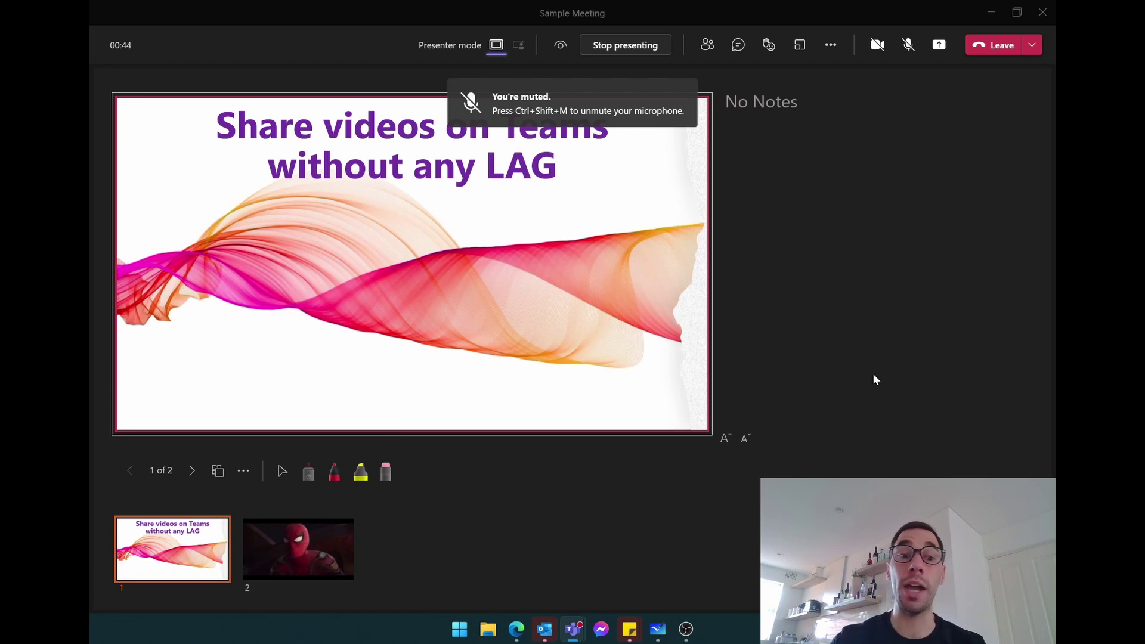
pyautogui.click(192, 471)
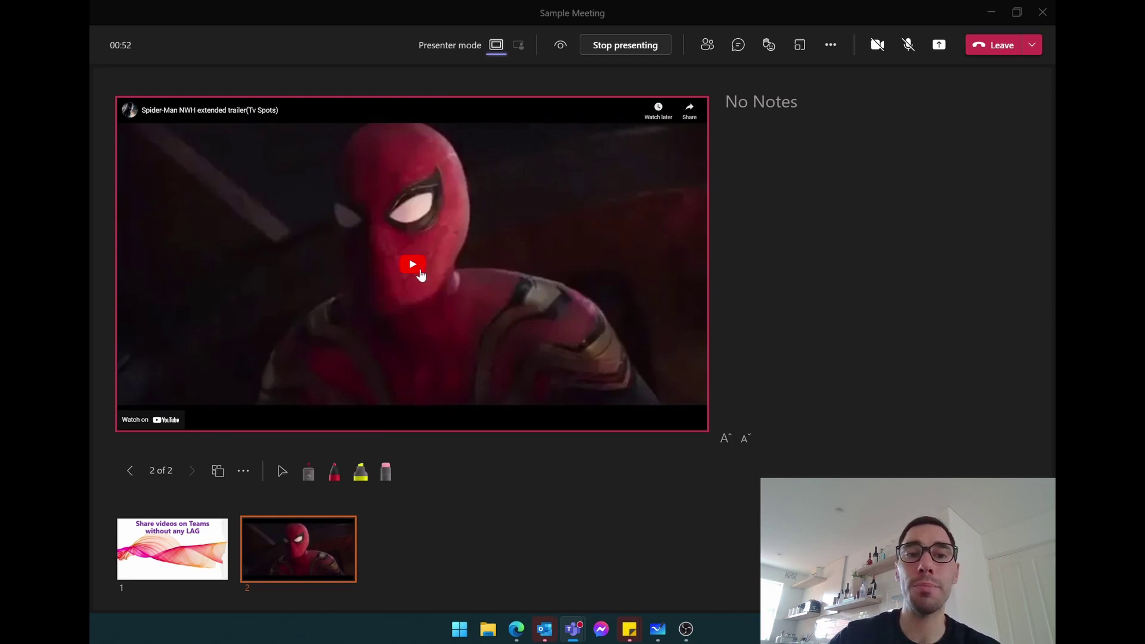
pyautogui.click(420, 275)
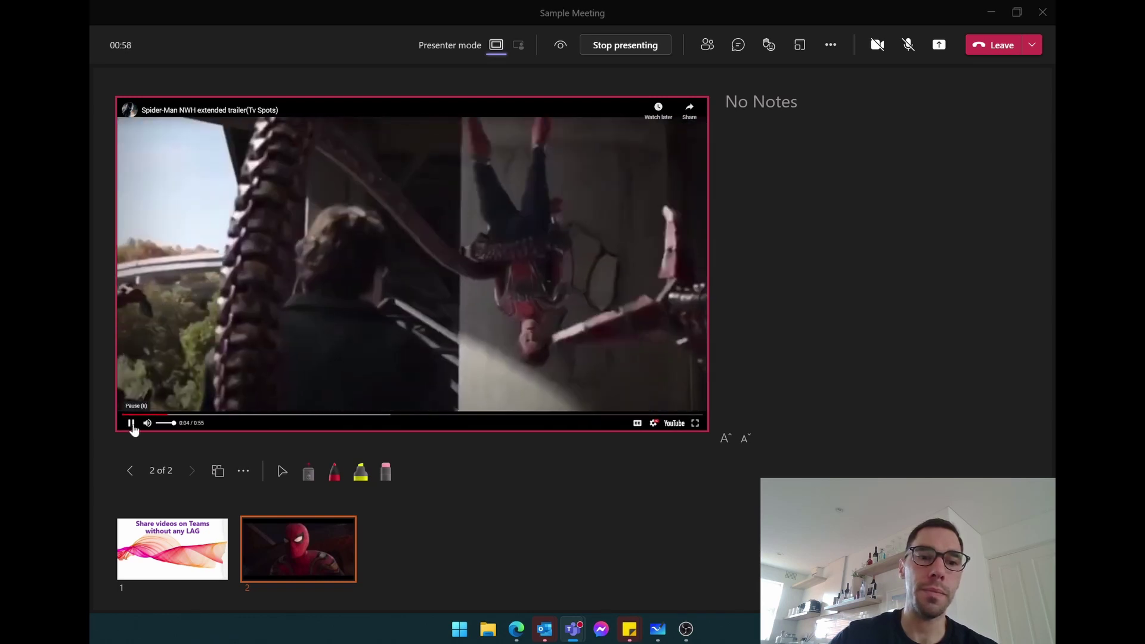
pyautogui.click(131, 423)
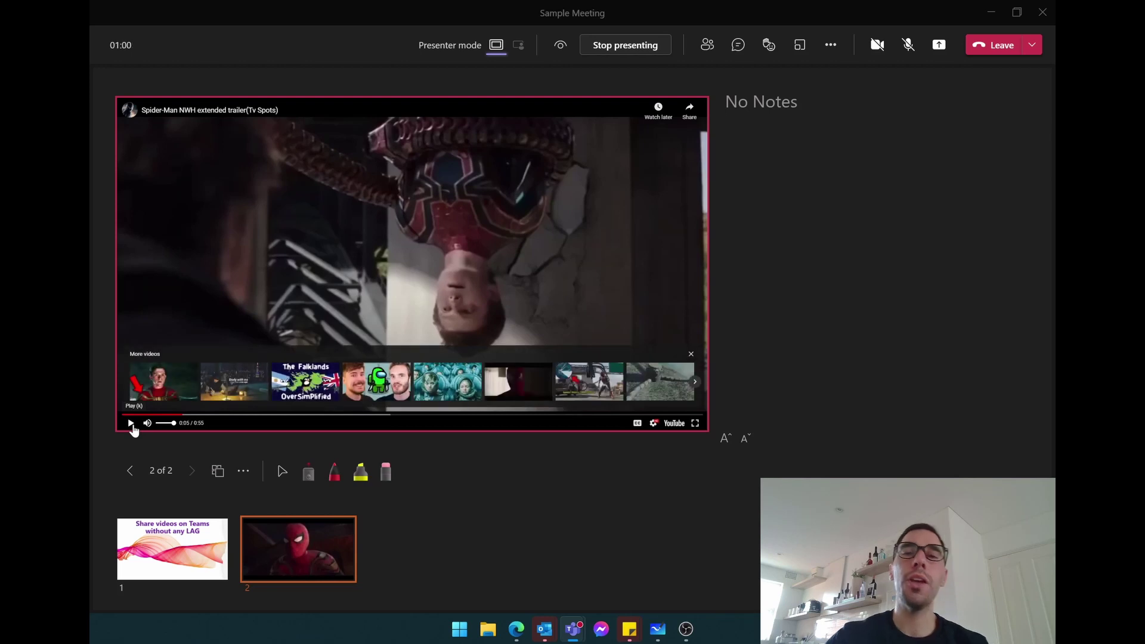